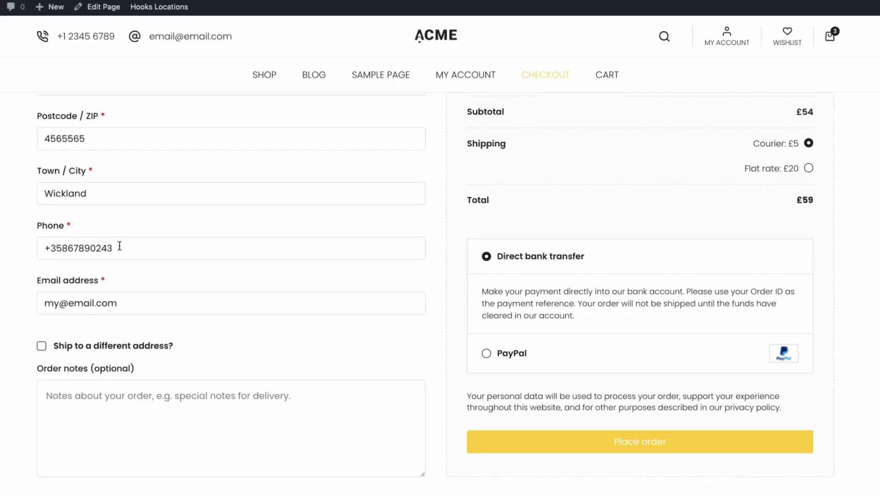
# Clear the checkout Phone field, including its prefilled +372 prefix
pyautogui.click(131, 257)
pyautogui.hotkey('ctrl', 'a')
pyautogui.write('4545454545')
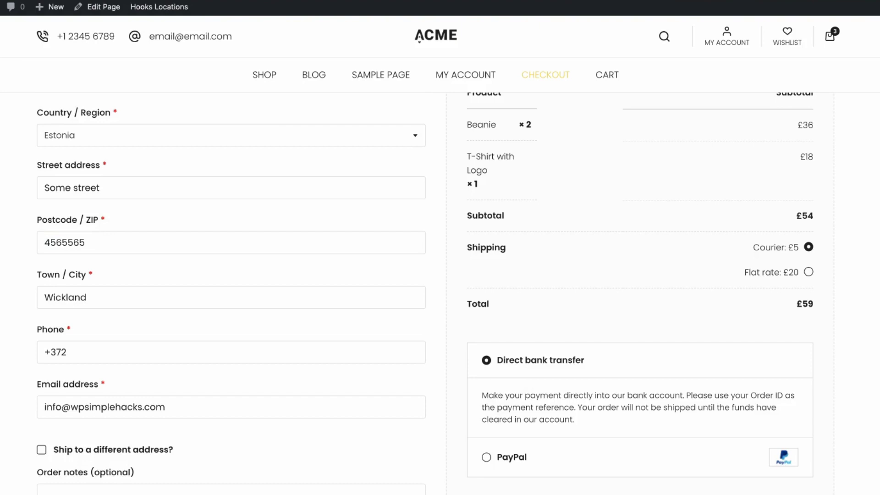
pyautogui.click(52, 352)
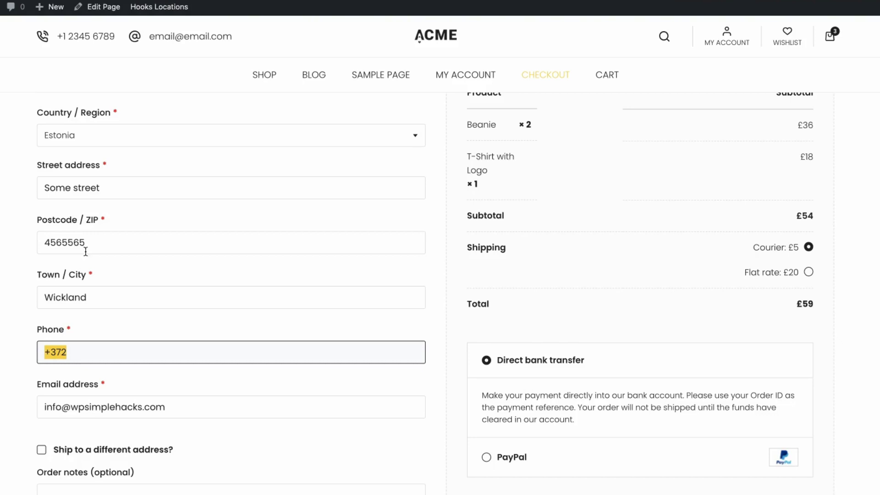
pyautogui.scroll(1, 121, 230)
# Set Country / Region to Eritrea, then Equatorial Guinea, watching the phone prefix update
pyautogui.click(127, 147)
pyautogui.click(75, 225)
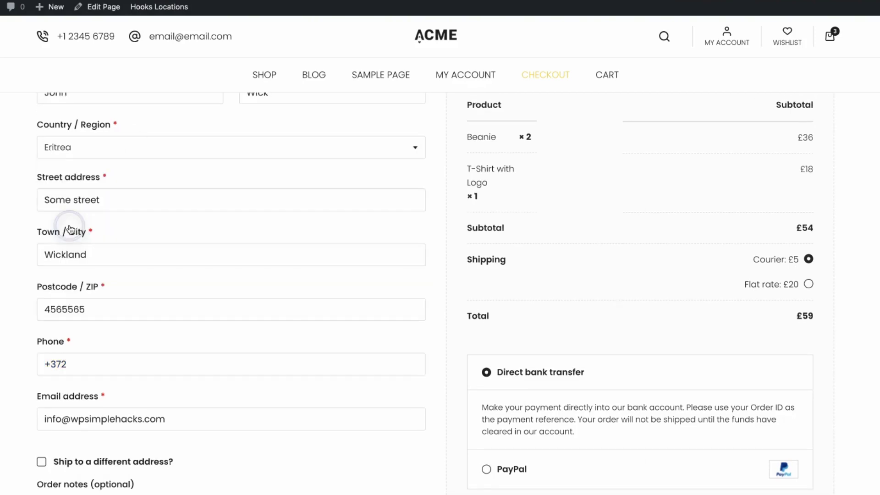
pyautogui.click(104, 149)
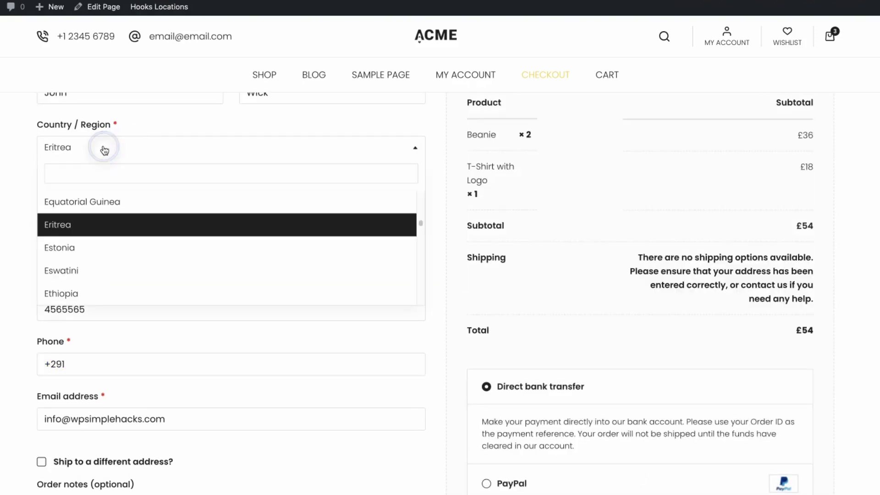
pyautogui.click(95, 200)
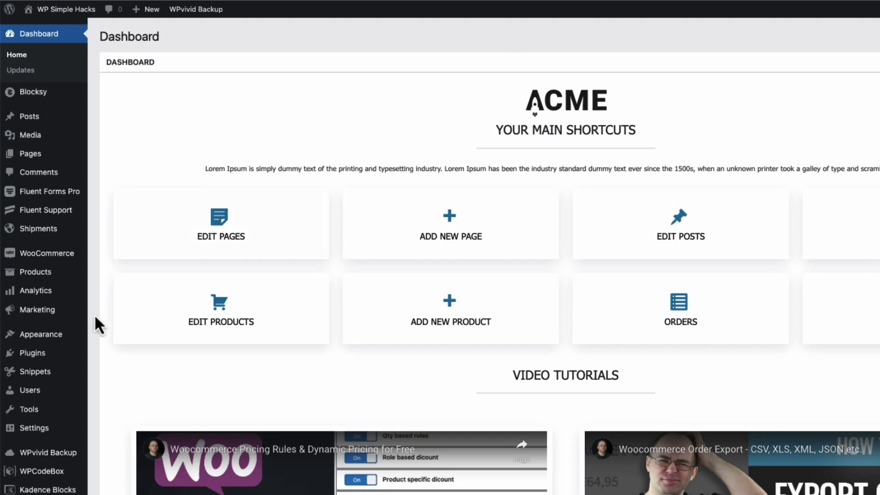
pyautogui.moveTo(32, 352)
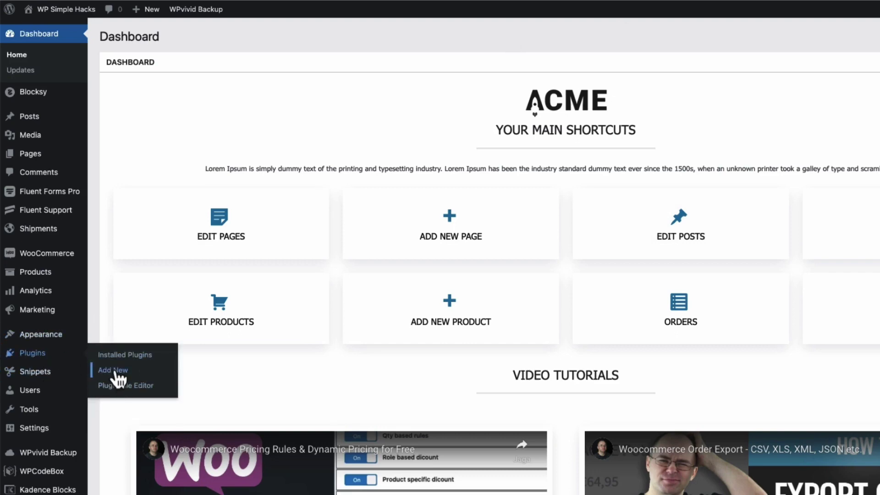
# Go to the Add Plugins page from the WordPress admin sidebar
pyautogui.click(113, 371)
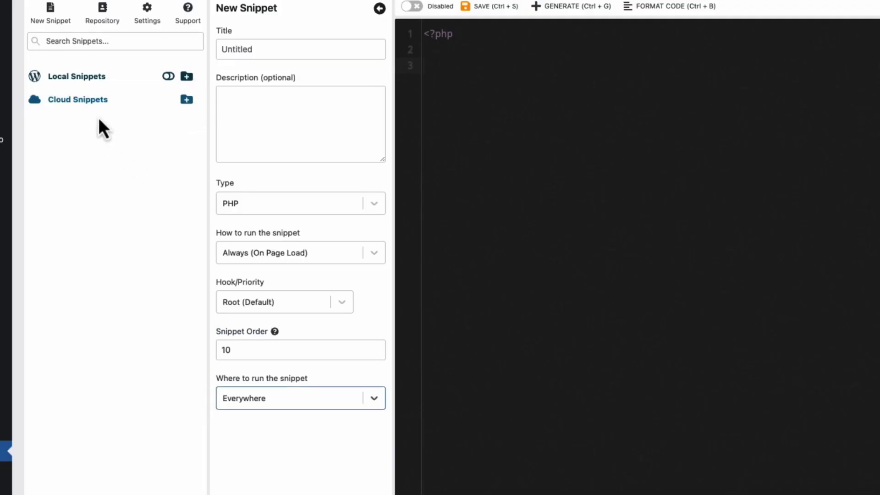
# Keep PHP as the snippet type and set Where to run to Custom
pyautogui.click(273, 205)
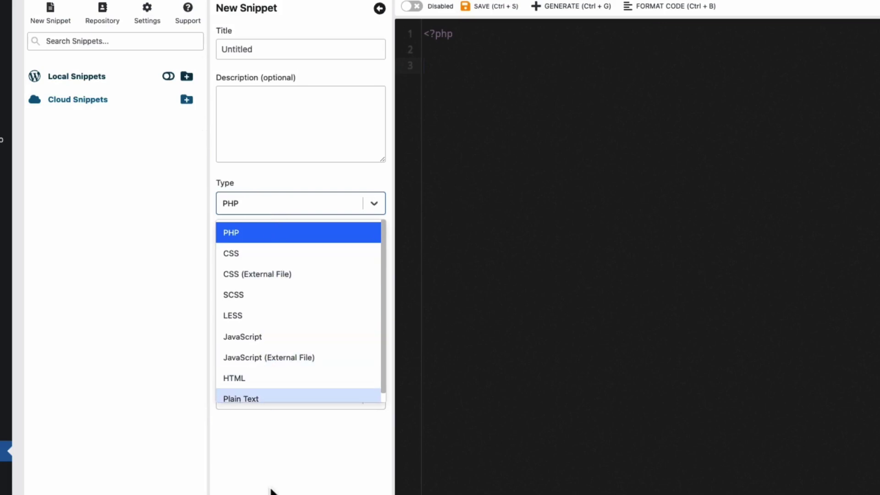
pyautogui.click(286, 490)
pyautogui.click(275, 399)
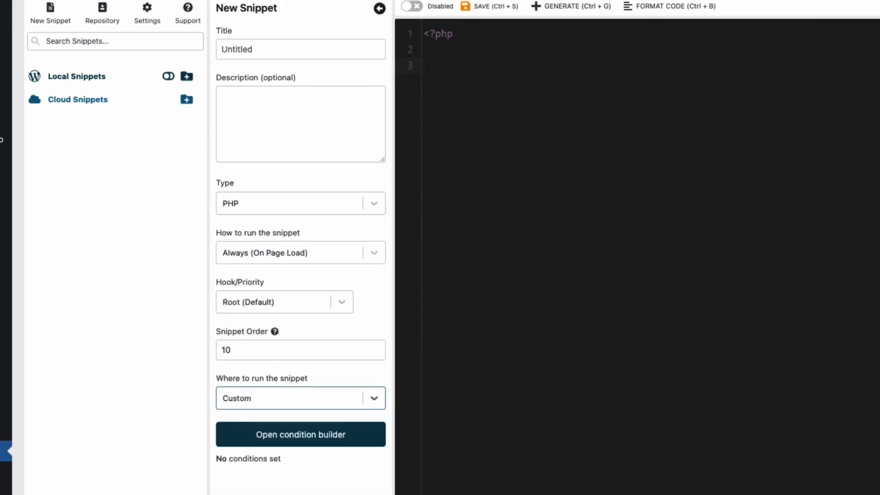
pyautogui.click(293, 440)
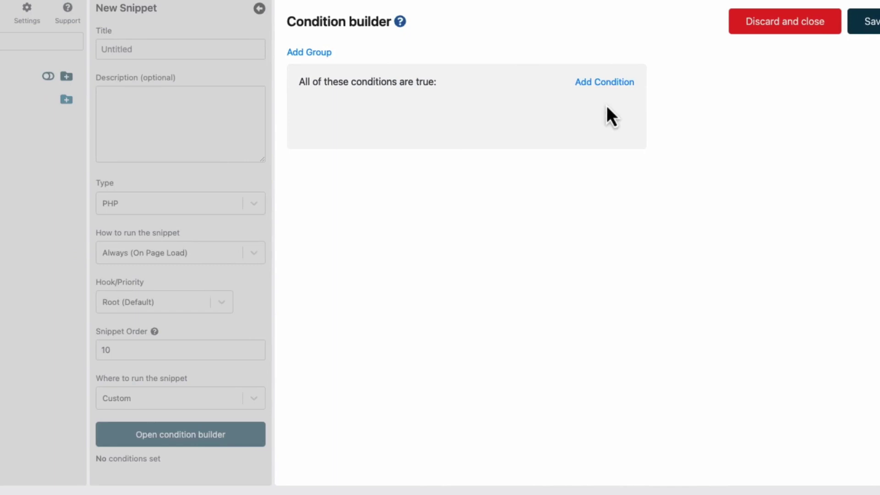
# Add a Taxonomy condition, Product categories is Accessories, and save the builder
pyautogui.click(577, 88)
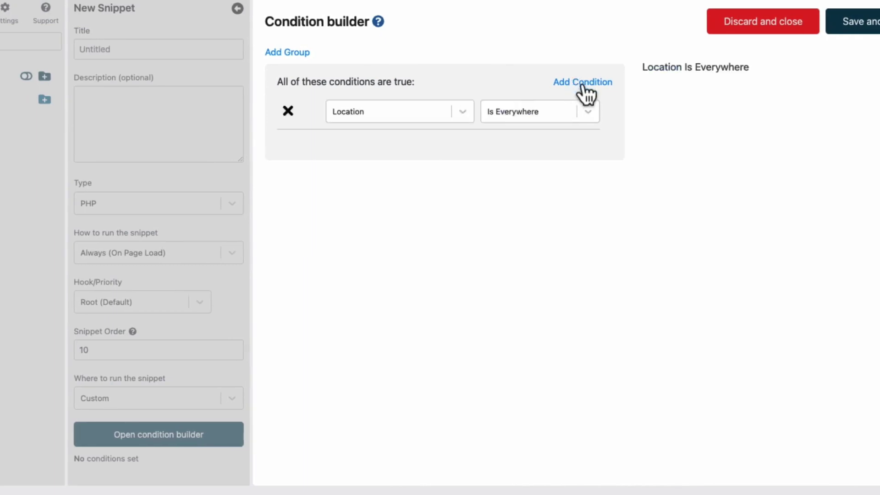
pyautogui.click(403, 114)
pyautogui.scroll(-2, 385, 257)
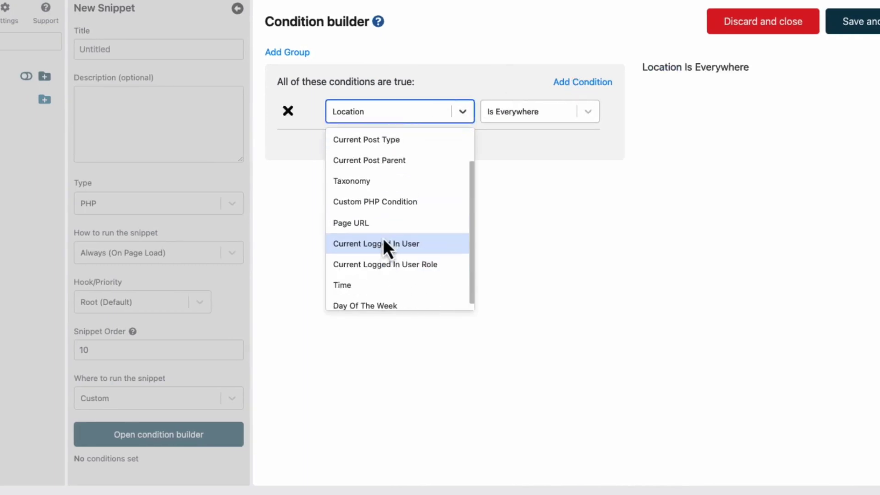
pyautogui.scroll(2, 383, 238)
pyautogui.click(381, 225)
pyautogui.click(428, 149)
pyautogui.scroll(-2, 389, 298)
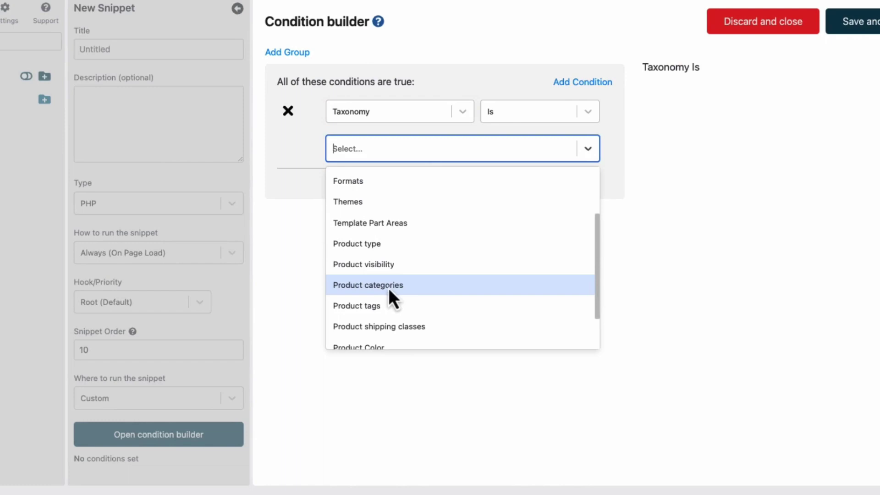
pyautogui.click(388, 289)
pyautogui.click(395, 192)
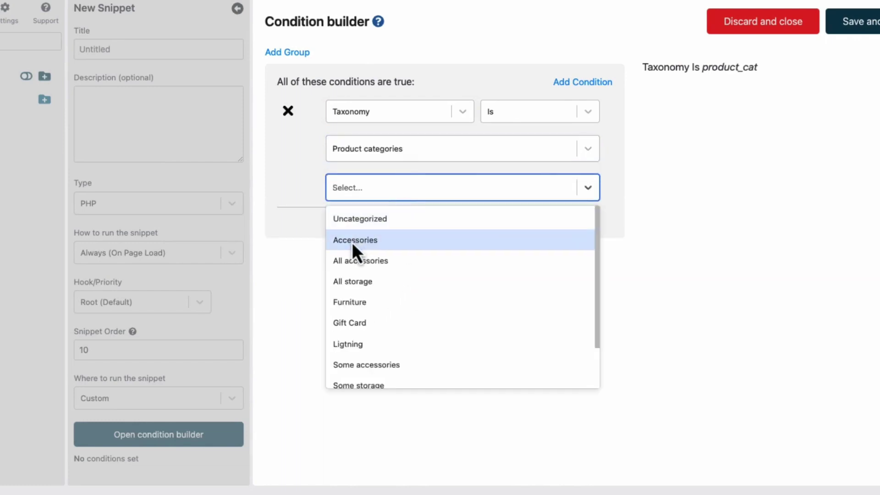
pyautogui.click(352, 242)
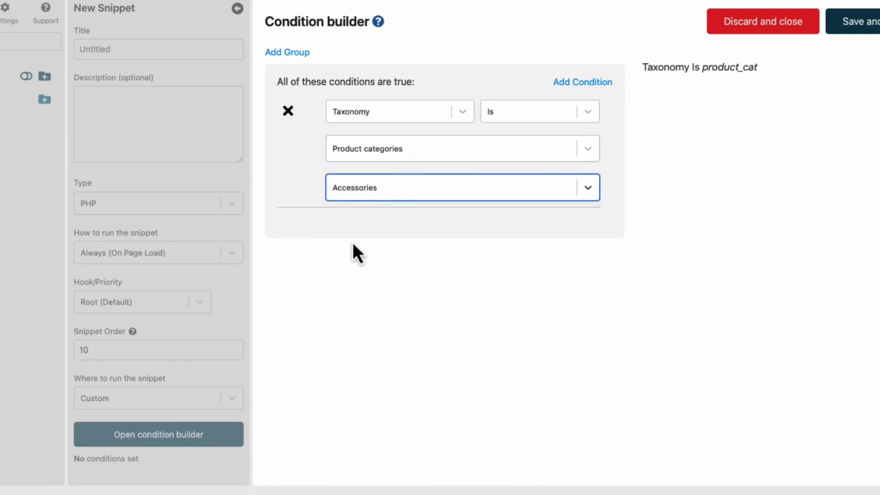
pyautogui.click(847, 28)
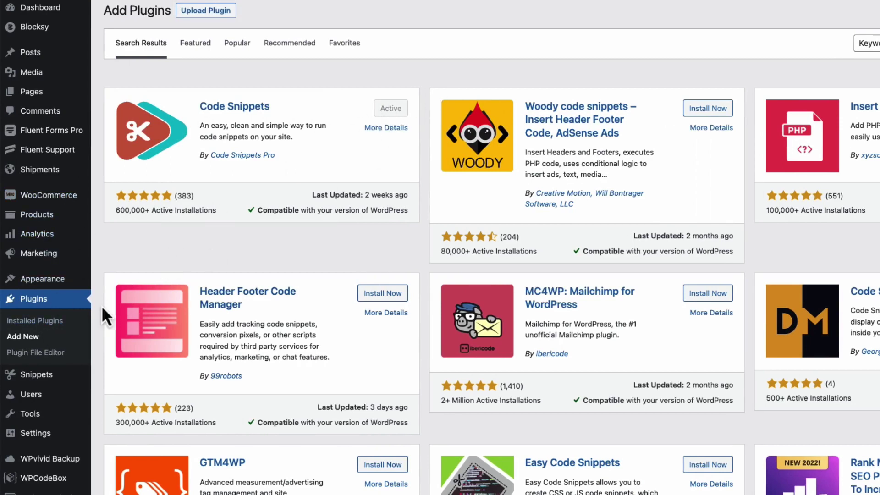
pyautogui.moveTo(36, 375)
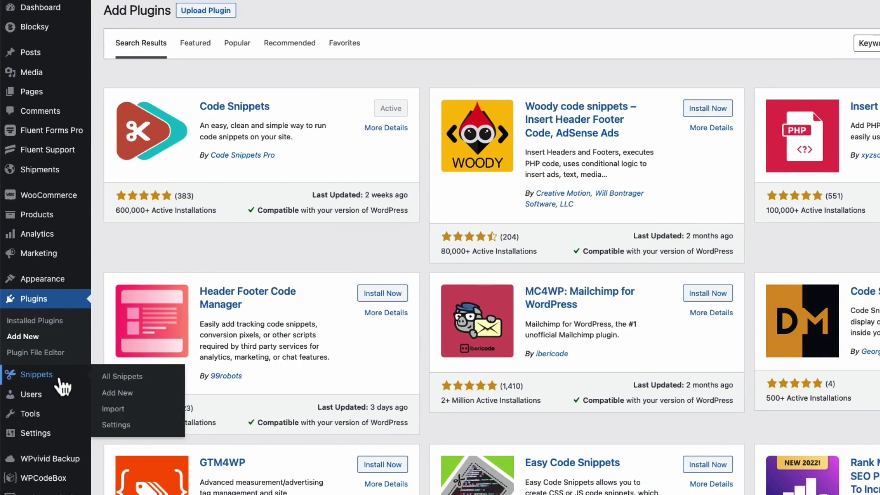
# Add a snippet titled 'Phone prefix' with the pasted billing-phone country-code PHP
pyautogui.click(124, 400)
pyautogui.click(173, 73)
pyautogui.write('Phone prefix')
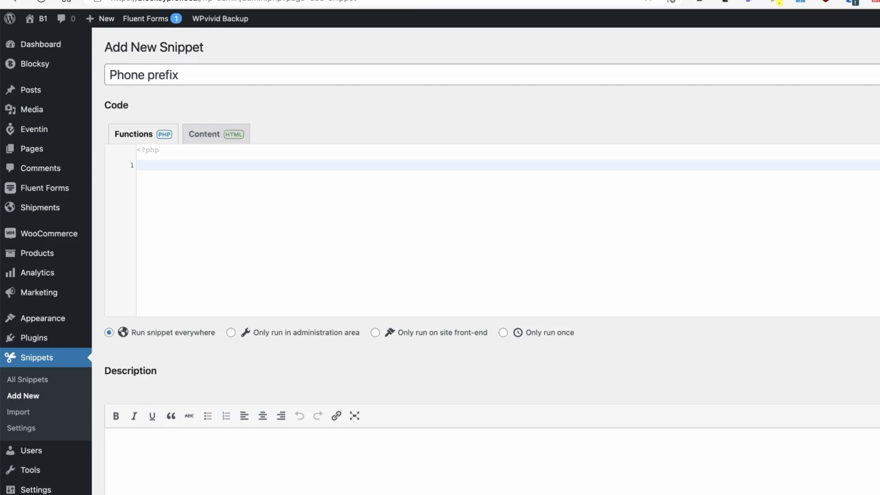
pyautogui.click(228, 167)
pyautogui.hotkey('ctrl', 'v')
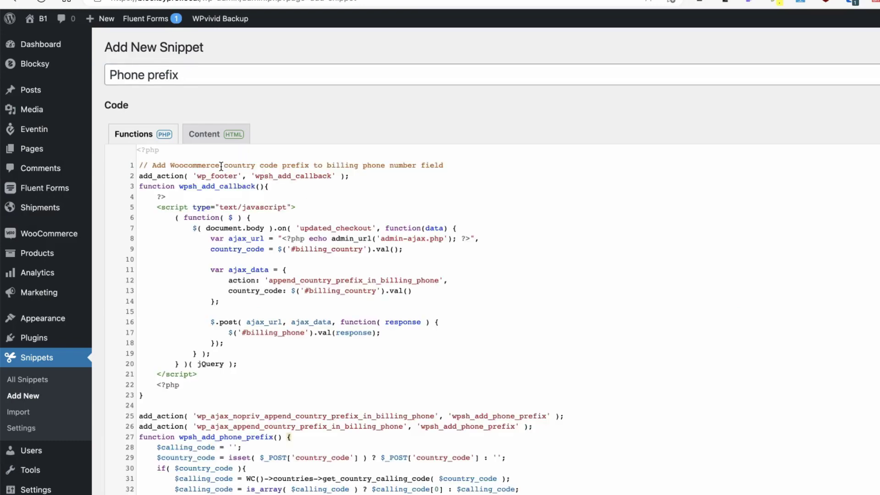
pyautogui.scroll(-2, 477, 428)
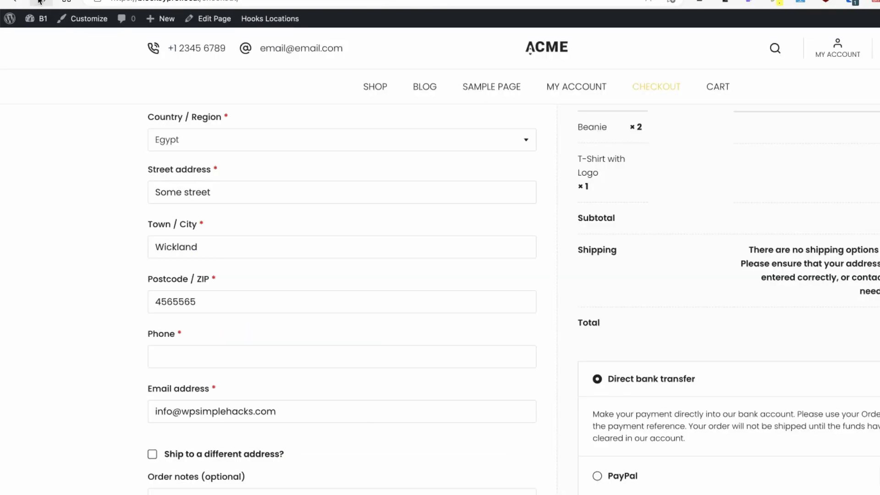
# Set the checkout country to Dominican Republic, then Dominica, checking the +1767 prefix
pyautogui.click(211, 139)
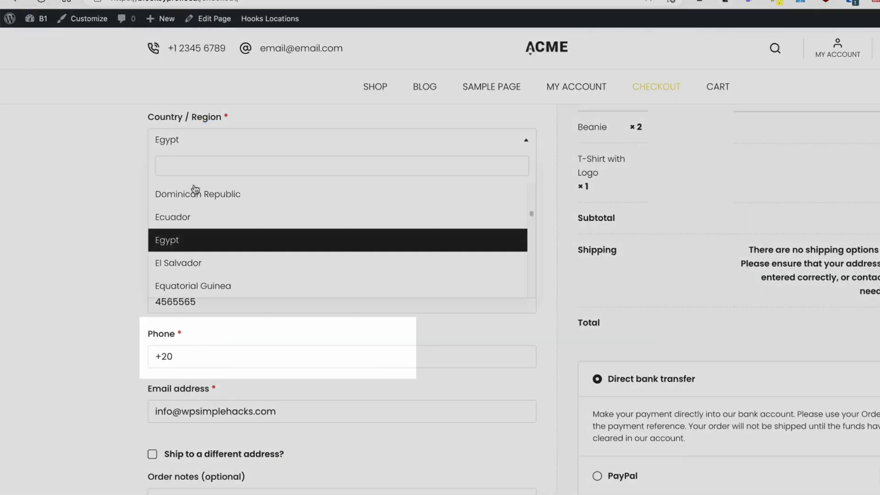
pyautogui.click(227, 194)
pyautogui.click(220, 143)
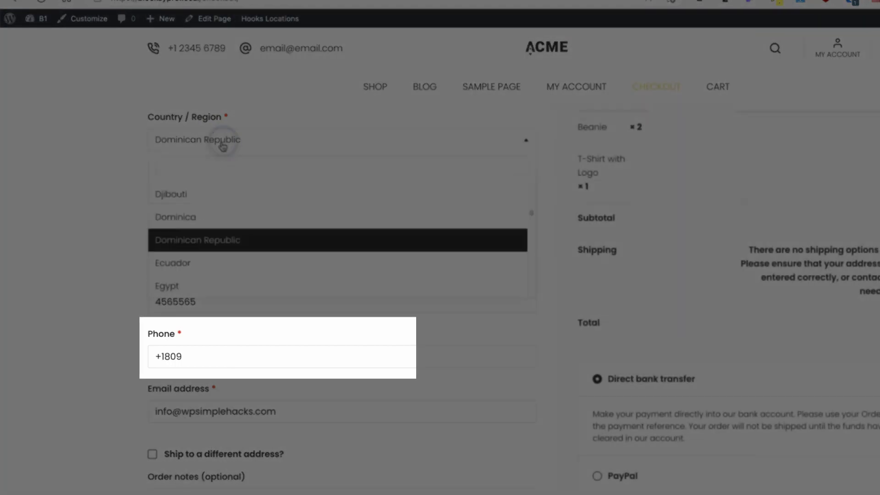
pyautogui.click(198, 213)
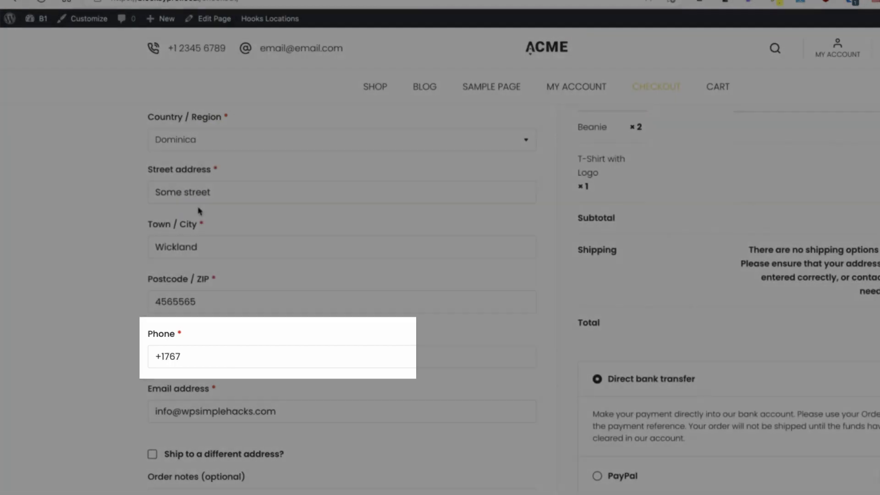